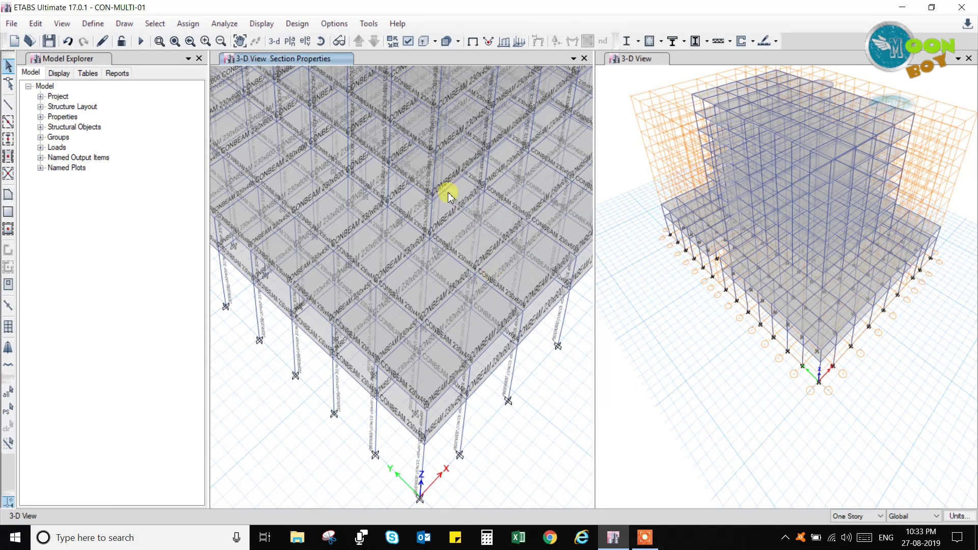
# Step: Fit the model in view and show the Plinth level plan (Z = 2 m) in the left pane
pyautogui.press('F3')
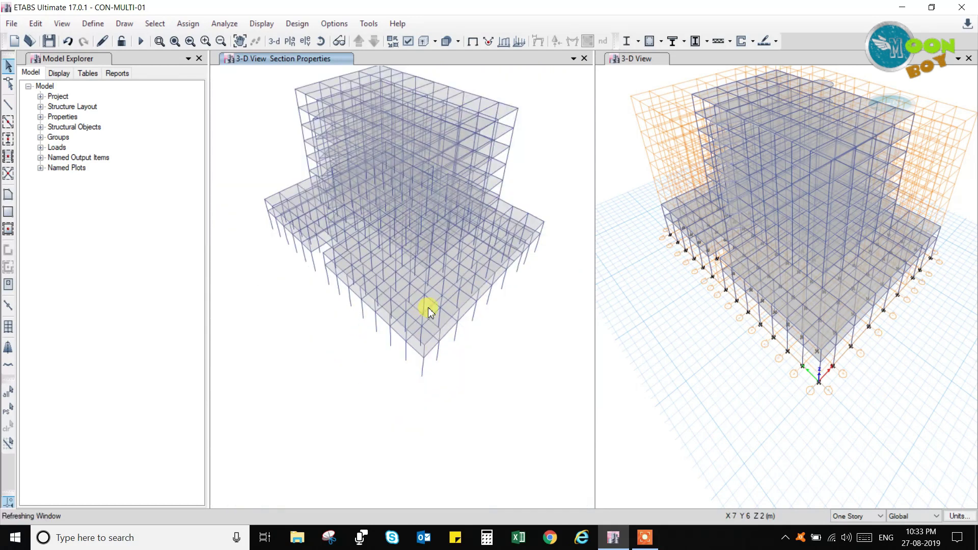
pyautogui.moveTo(438, 288)
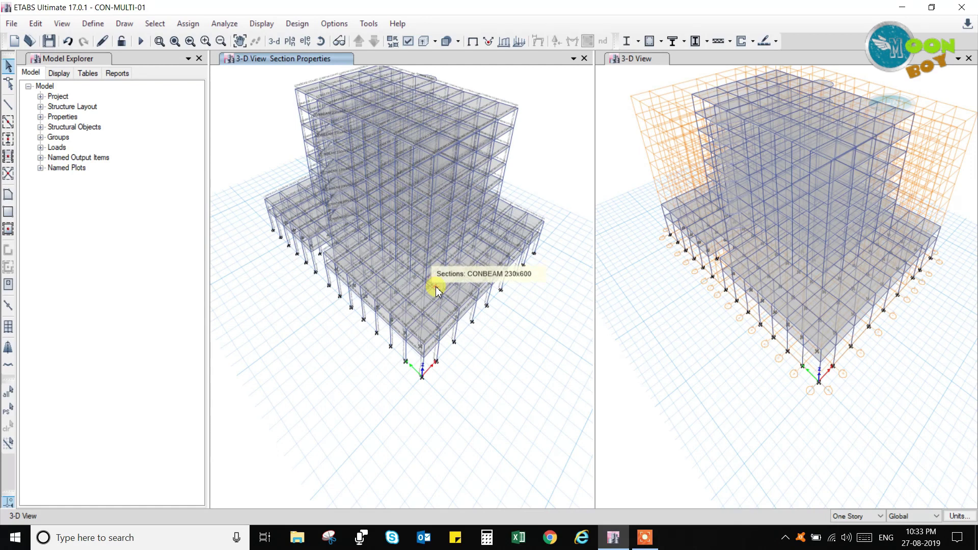
pyautogui.moveTo(314, 89)
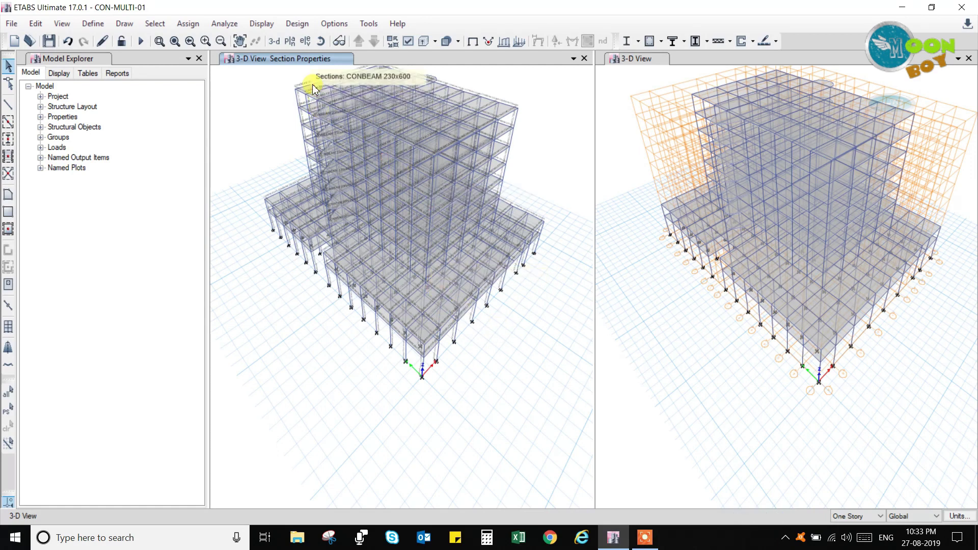
pyautogui.click(290, 41)
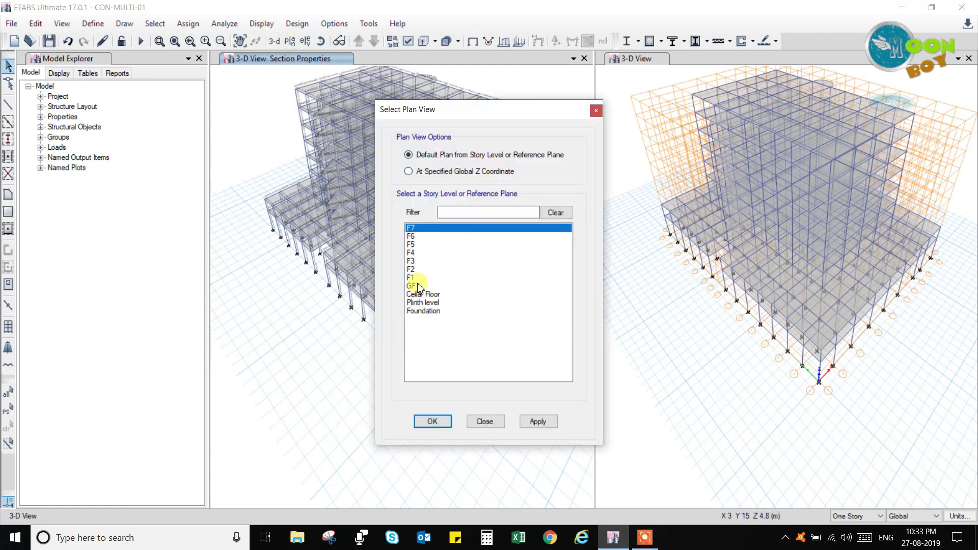
pyautogui.click(425, 304)
pyautogui.click(535, 423)
pyautogui.click(432, 421)
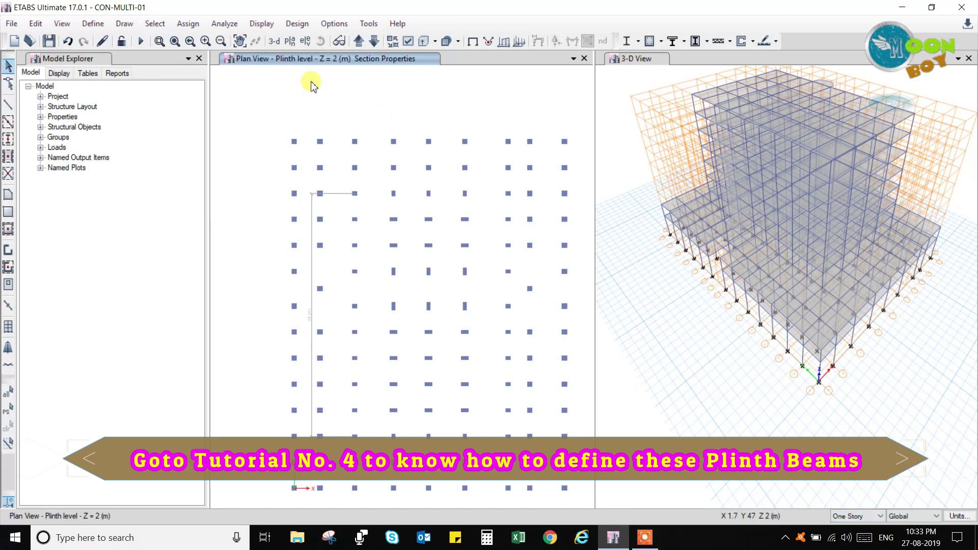
# Step: Start drawing frame lines using the CONBEAM 230x300 section
pyautogui.click(9, 107)
pyautogui.click(155, 428)
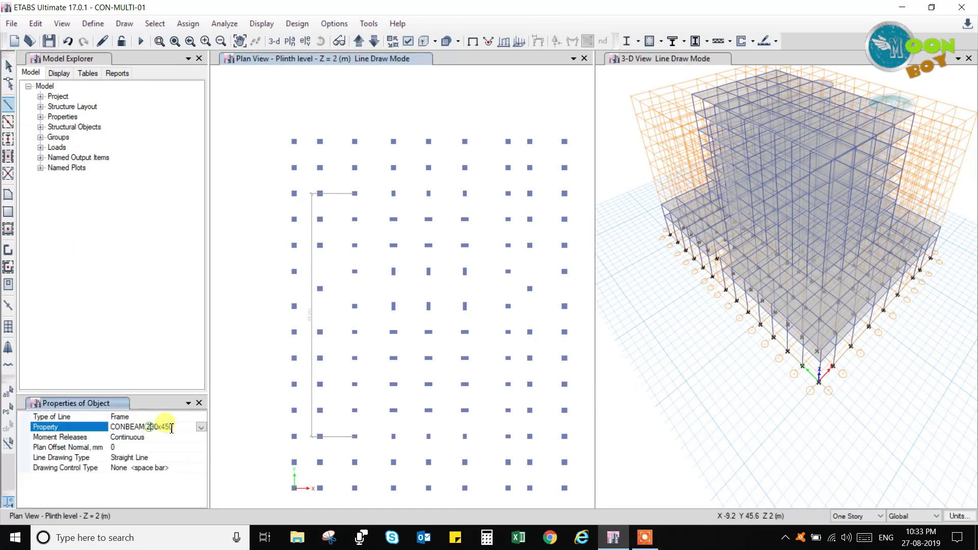
pyautogui.click(203, 428)
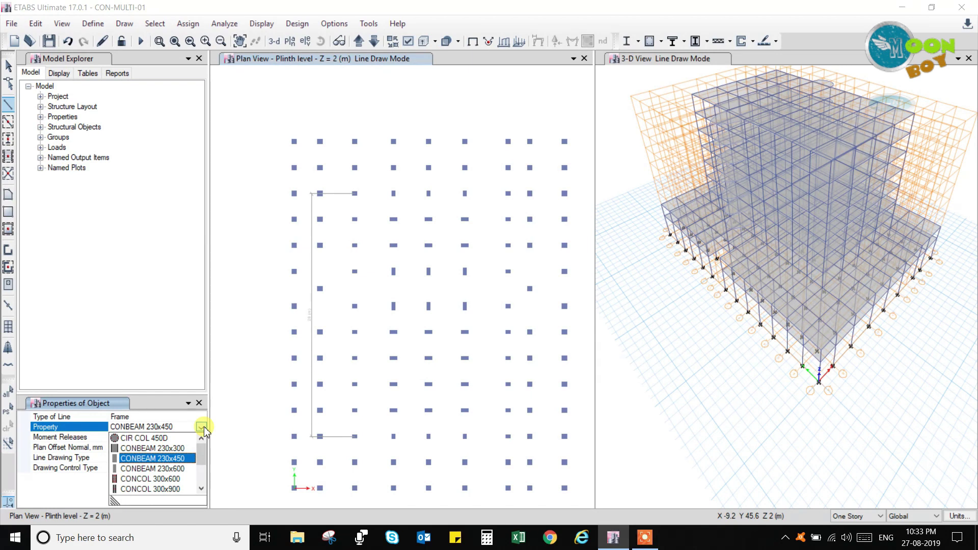
pyautogui.click(177, 449)
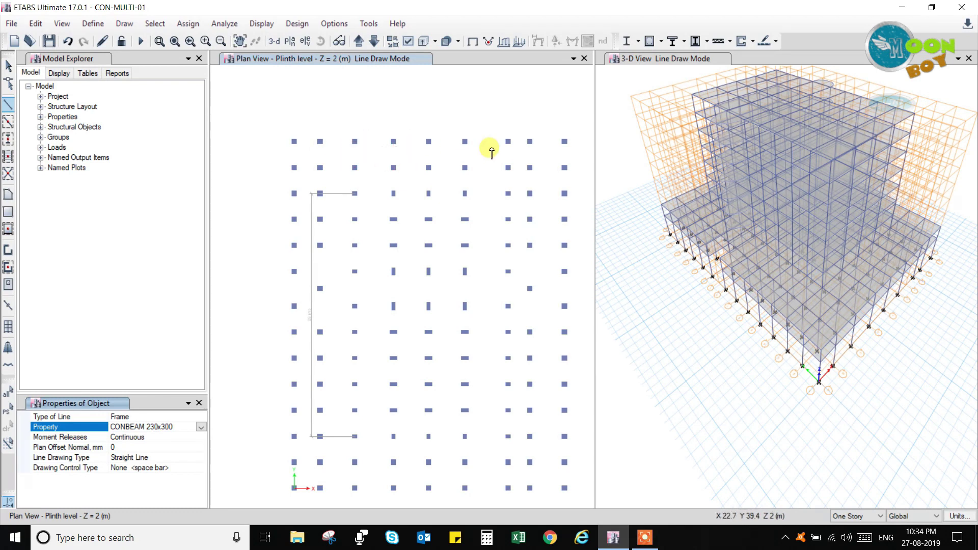
# Step: Draw the top-edge plinth beam joint by joint from the top-left to the top-right corner
pyautogui.click(261, 132)
pyautogui.click(322, 132)
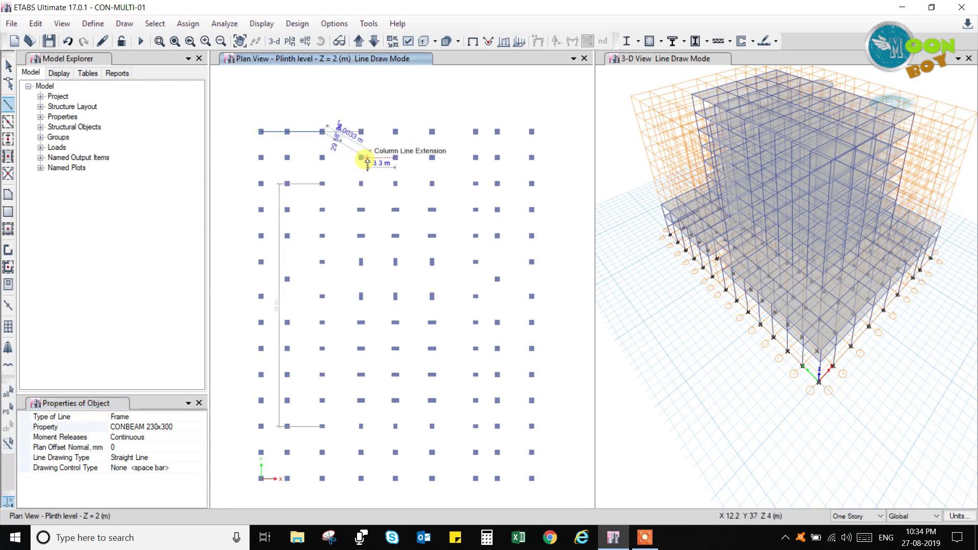
pyautogui.click(362, 132)
pyautogui.click(395, 132)
pyautogui.click(432, 132)
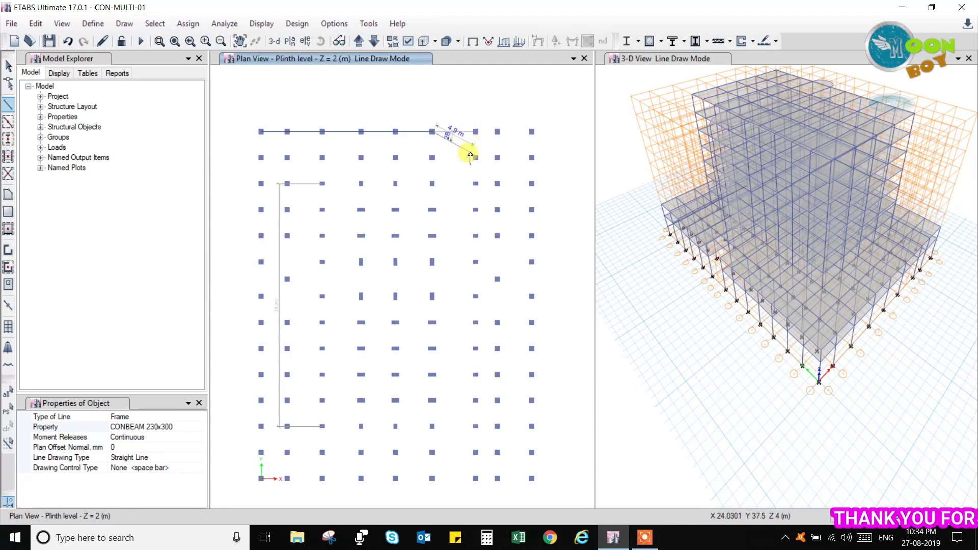
pyautogui.click(475, 133)
pyautogui.click(497, 132)
pyautogui.click(532, 133)
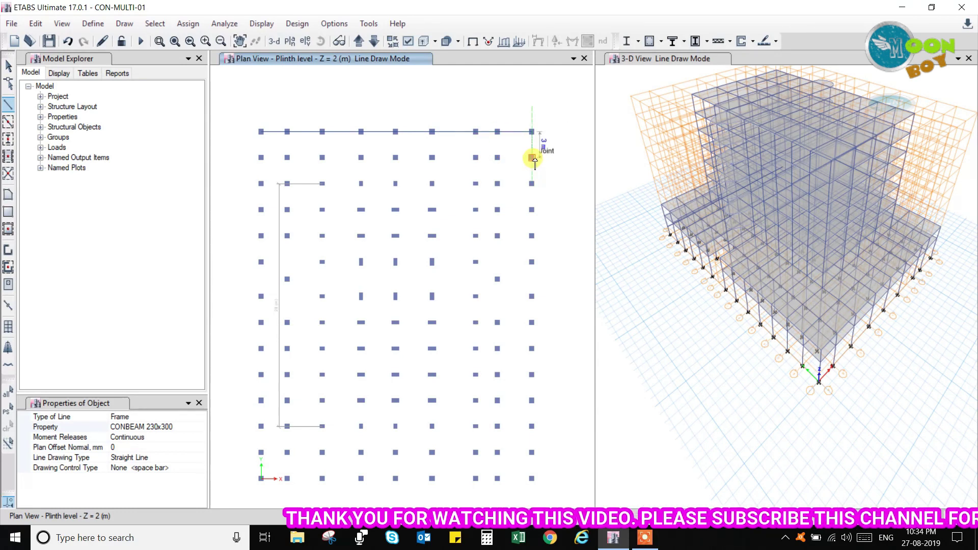
# Step: Draw the right, bottom and left edge beams to close the perimeter, starting a second-row beam
pyautogui.click(532, 157)
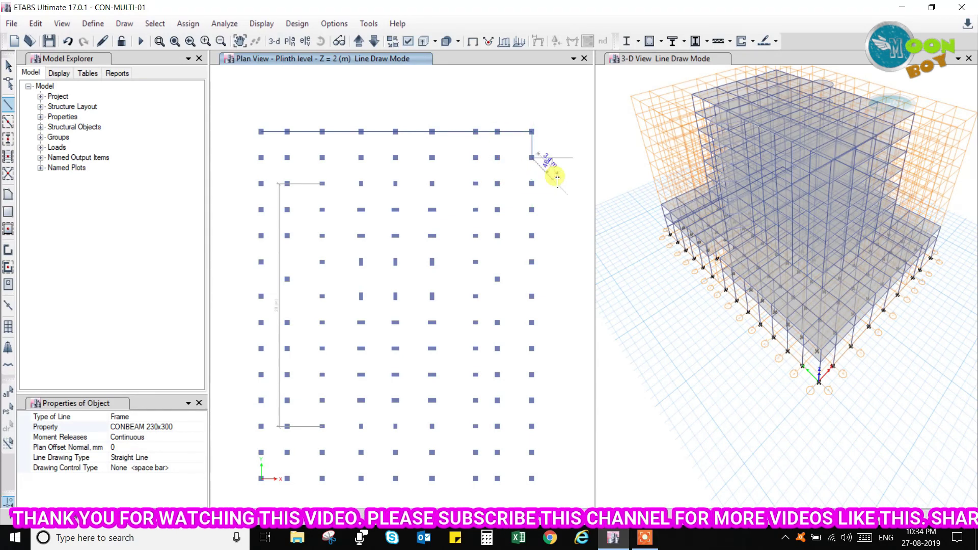
pyautogui.click(532, 184)
pyautogui.click(532, 210)
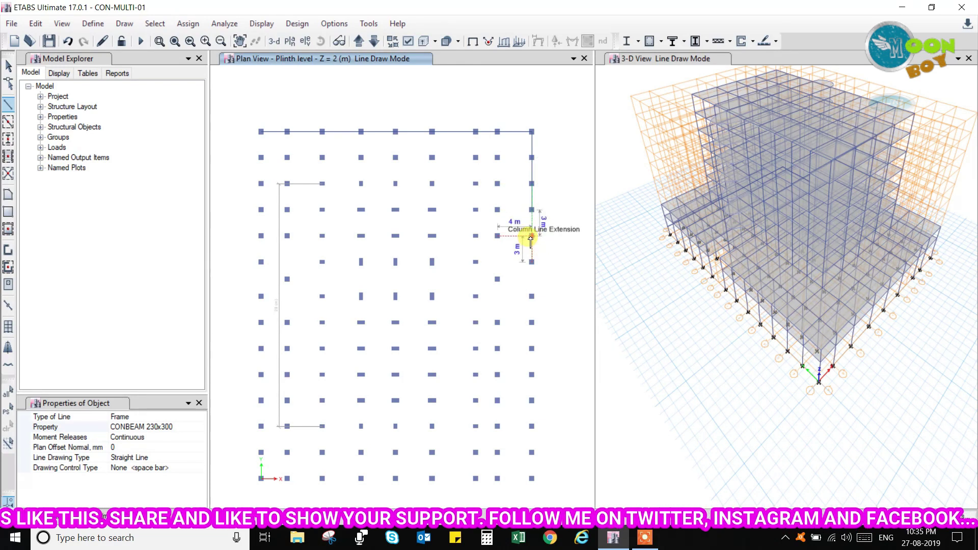
pyautogui.click(531, 262)
pyautogui.click(531, 294)
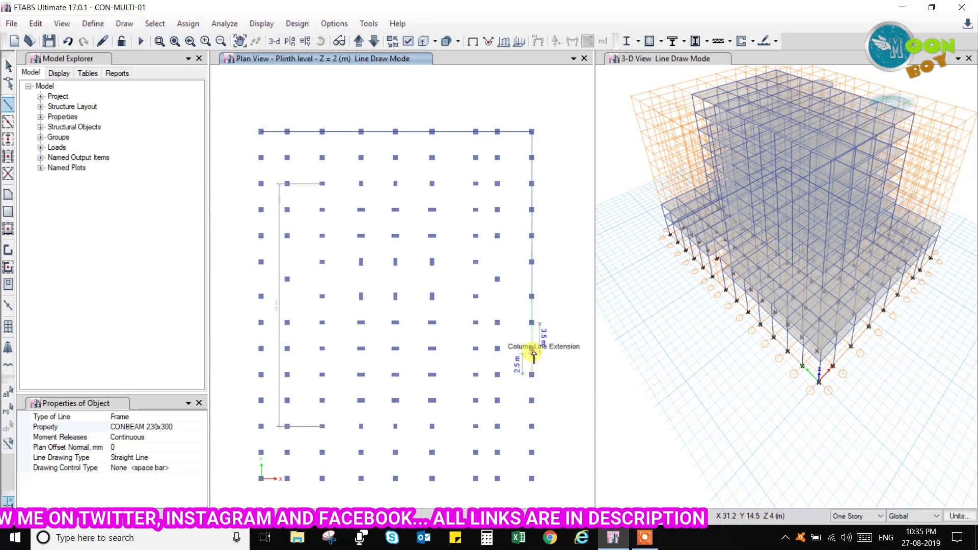
pyautogui.click(531, 479)
pyautogui.click(395, 479)
pyautogui.click(261, 478)
pyautogui.click(261, 132)
pyautogui.click(532, 158)
# Step: Draw full-width plinth beams along the third, fourth and fifth grid rows
pyautogui.press('Escape')
pyautogui.click(260, 183)
pyautogui.click(532, 184)
pyautogui.press('Escape')
pyautogui.click(261, 209)
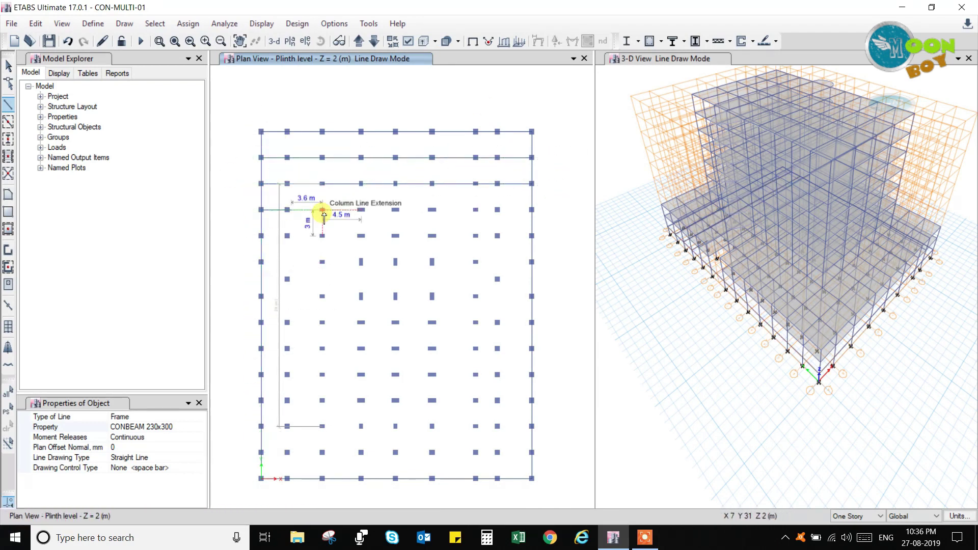
pyautogui.press('Escape')
pyautogui.click(261, 209)
pyautogui.click(532, 209)
pyautogui.press('Escape')
pyautogui.click(261, 236)
pyautogui.click(532, 236)
pyautogui.press('Escape')
# Step: Add a vertical beam near the left edge and a full-width beam along the middle row
pyautogui.click(287, 235)
pyautogui.click(287, 323)
pyautogui.press('Escape')
pyautogui.click(261, 322)
pyautogui.click(532, 322)
pyautogui.press('Escape')
# Step: Draw vertical beams between the two middle rows at each interior column line
pyautogui.click(497, 235)
pyautogui.click(497, 322)
pyautogui.press('Escape')
pyautogui.click(322, 235)
pyautogui.click(322, 322)
pyautogui.press('Escape')
pyautogui.click(361, 236)
pyautogui.click(361, 322)
pyautogui.press('Escape')
pyautogui.click(395, 236)
pyautogui.click(396, 322)
pyautogui.press('Escape')
pyautogui.click(432, 322)
pyautogui.press('Escape')
pyautogui.click(476, 236)
pyautogui.click(476, 322)
pyautogui.press('Escape')
# Step: Add two short horizontal beams across the central bays
pyautogui.click(476, 262)
pyautogui.click(322, 262)
pyautogui.press('Escape')
pyautogui.click(322, 296)
pyautogui.click(476, 296)
pyautogui.press('Escape')
# Step: Draw three vertical beams from the top edge down to the upper middle row
pyautogui.click(322, 131)
pyautogui.click(322, 235)
pyautogui.press('Escape')
pyautogui.click(475, 132)
pyautogui.click(476, 235)
pyautogui.press('Escape')
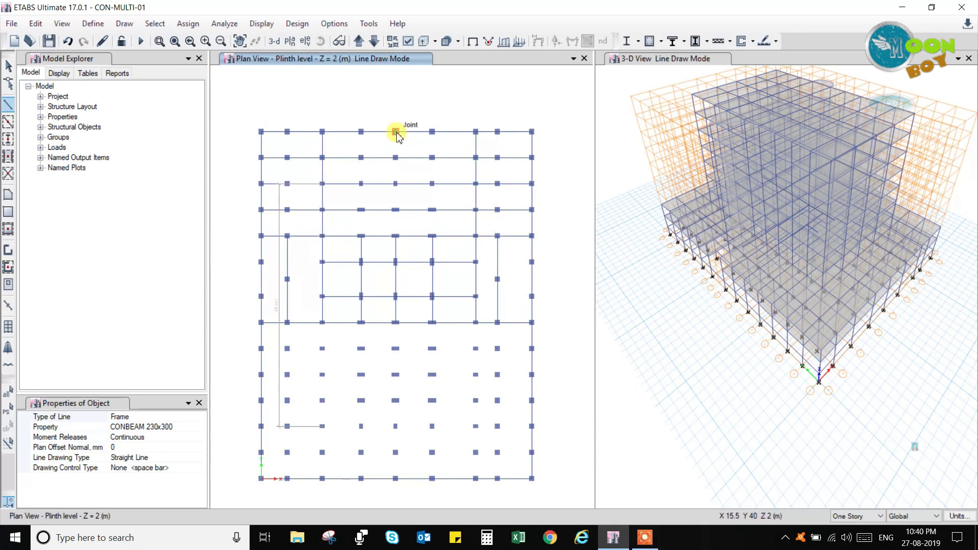
pyautogui.click(396, 132)
pyautogui.click(396, 235)
pyautogui.press('Escape')
# Step: Draw full-width beams along the three lower grid rows
pyautogui.click(262, 348)
pyautogui.click(433, 348)
pyautogui.press('Escape')
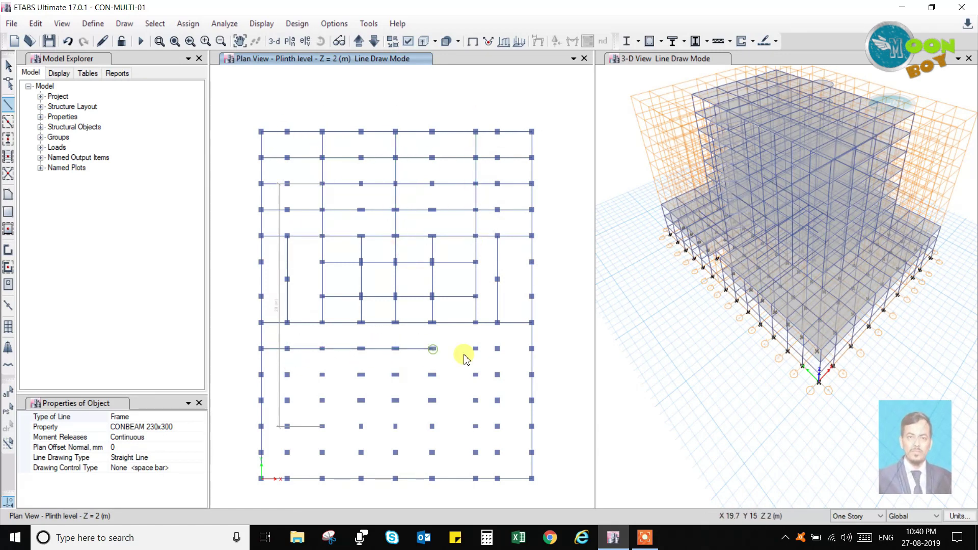
pyautogui.click(532, 348)
pyautogui.press('Escape')
pyautogui.click(261, 374)
pyautogui.click(497, 374)
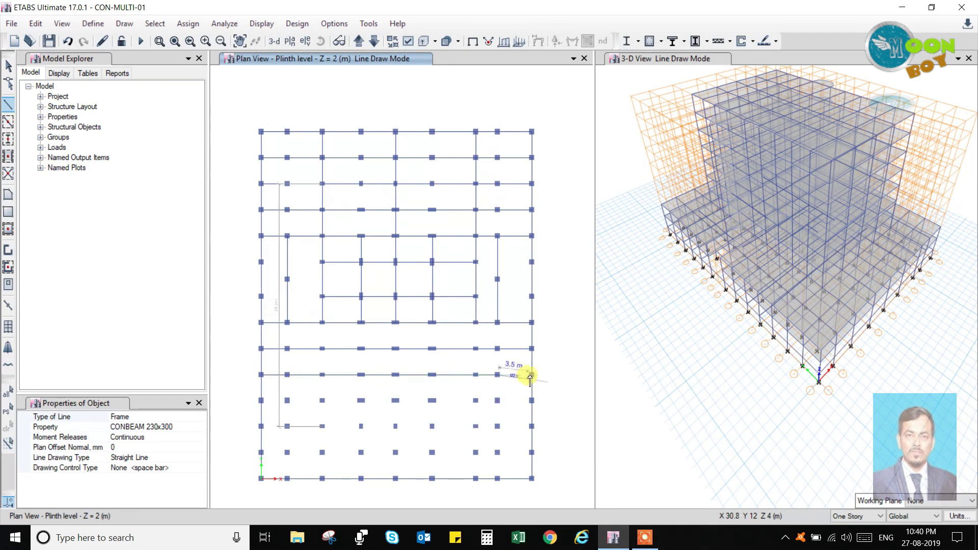
pyautogui.click(532, 375)
pyautogui.press('Escape')
pyautogui.click(261, 400)
pyautogui.click(531, 401)
pyautogui.scroll(-3, 578, 367)
pyautogui.scroll(3, 578, 366)
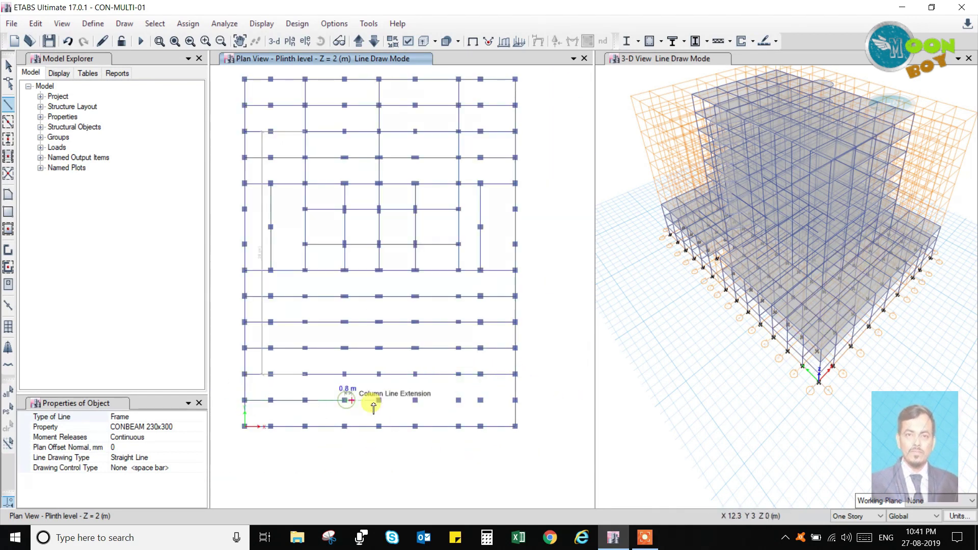
# Step: Draw three vertical beams from the middle joints down to the bottom edge
pyautogui.click(305, 270)
pyautogui.click(305, 426)
pyautogui.press('Escape')
pyautogui.click(379, 271)
pyautogui.click(379, 426)
pyautogui.press('Escape')
pyautogui.click(459, 270)
pyautogui.click(459, 426)
pyautogui.press('Escape')
# Step: Draw three full-height vertical beams from the top edge to the bottom edge
pyautogui.click(345, 80)
pyautogui.click(344, 426)
pyautogui.press('Escape')
pyautogui.click(415, 79)
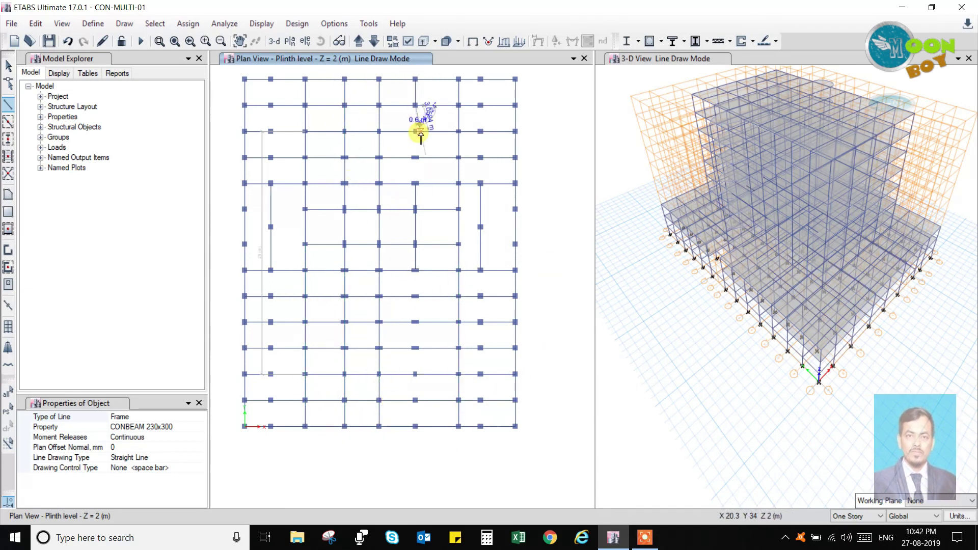
pyautogui.click(416, 426)
pyautogui.press('Escape')
pyautogui.click(270, 80)
pyautogui.click(271, 426)
pyautogui.press('Escape')
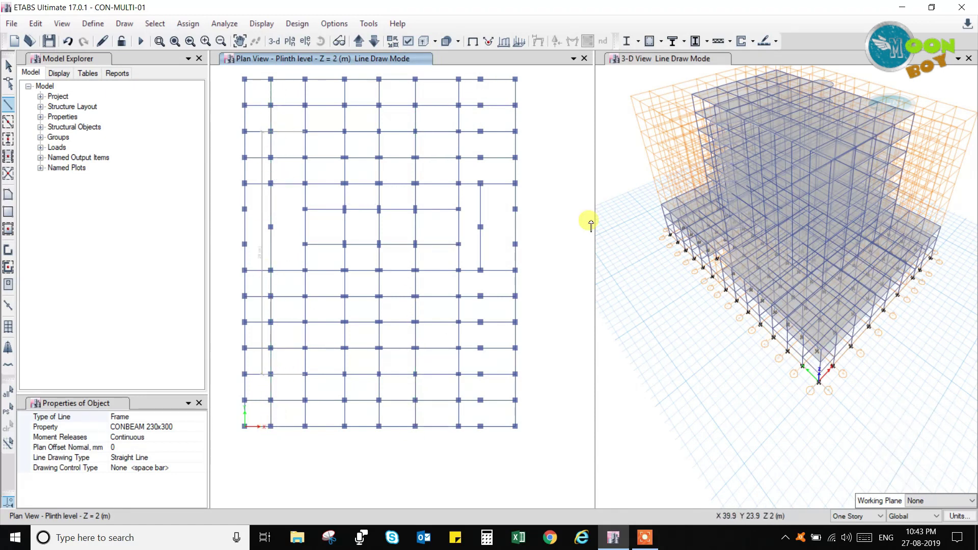
pyautogui.scroll(3, 479, 99)
# Step: Draw the last missing short plinth beam in the central bay
pyautogui.scroll(-5, 476, 301)
pyautogui.scroll(5, 460, 268)
pyautogui.click(481, 270)
pyautogui.click(481, 296)
pyautogui.scroll(-2, 467, 343)
pyautogui.scroll(2, 472, 402)
pyautogui.scroll(-4, 489, 426)
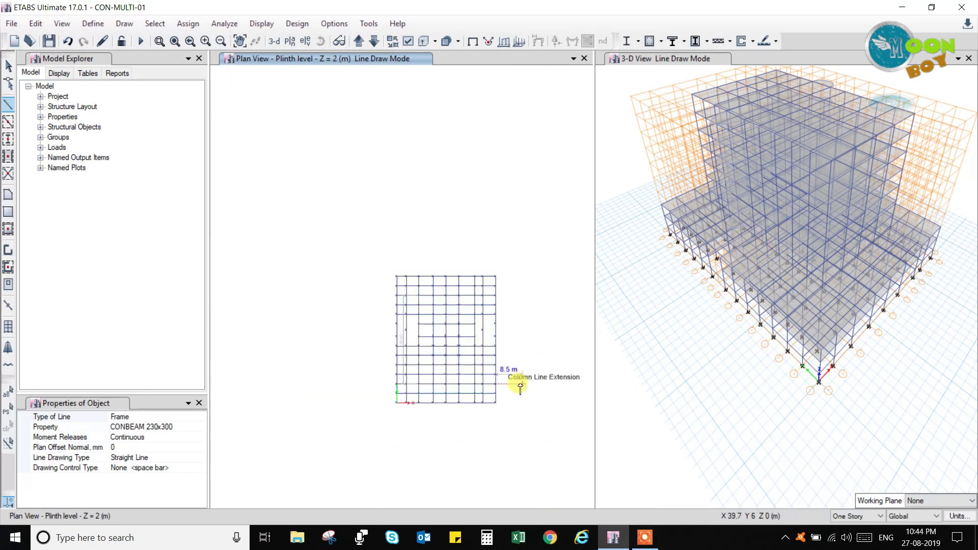
pyautogui.scroll(4, 515, 395)
pyautogui.scroll(-4, 526, 404)
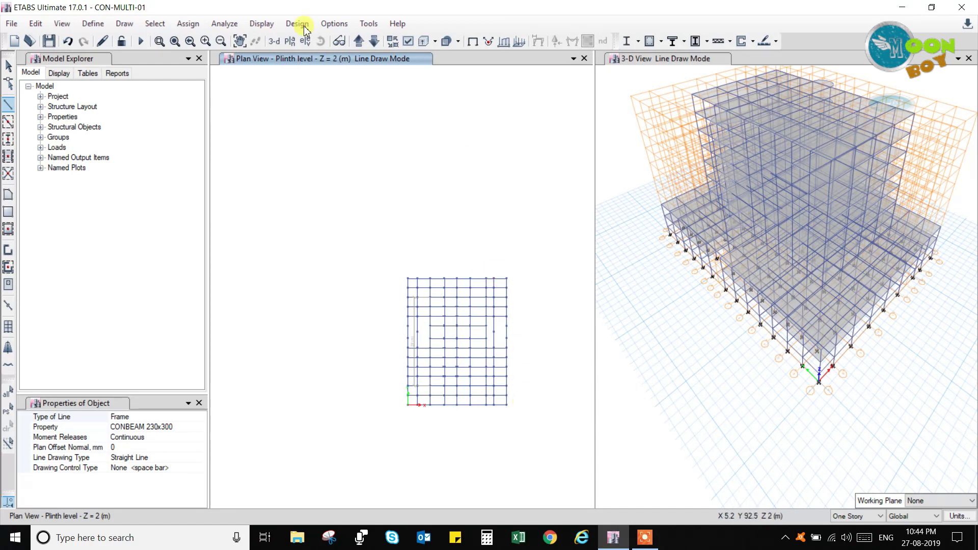
# Step: Stop drawing, switch the left pane to a zoomed 3-D view, and bring up the plan-level list
pyautogui.click(8, 68)
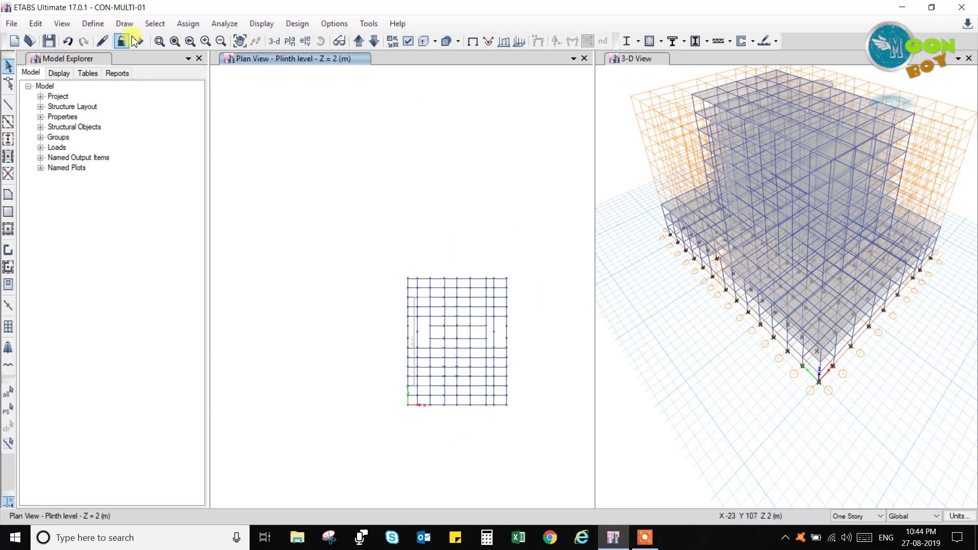
pyautogui.click(273, 43)
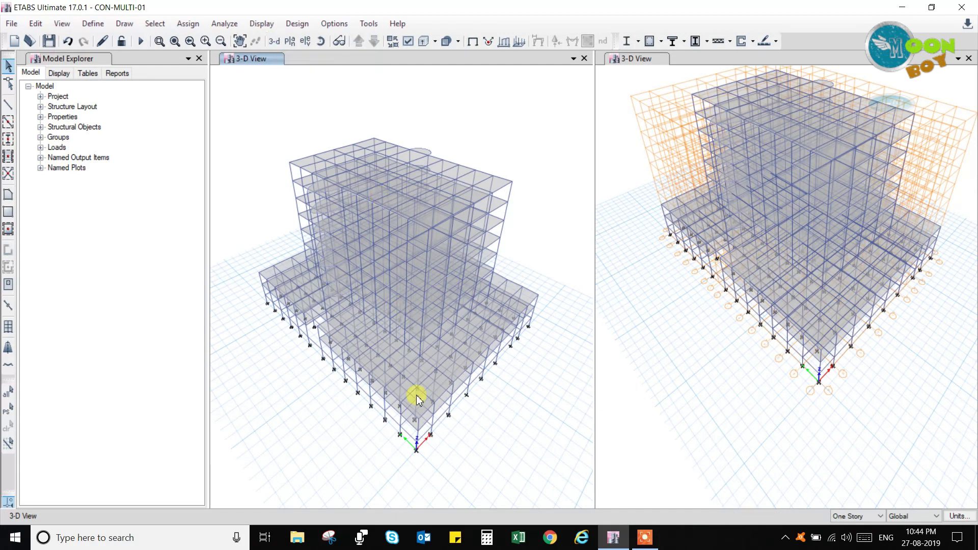
pyautogui.scroll(5, 376, 441)
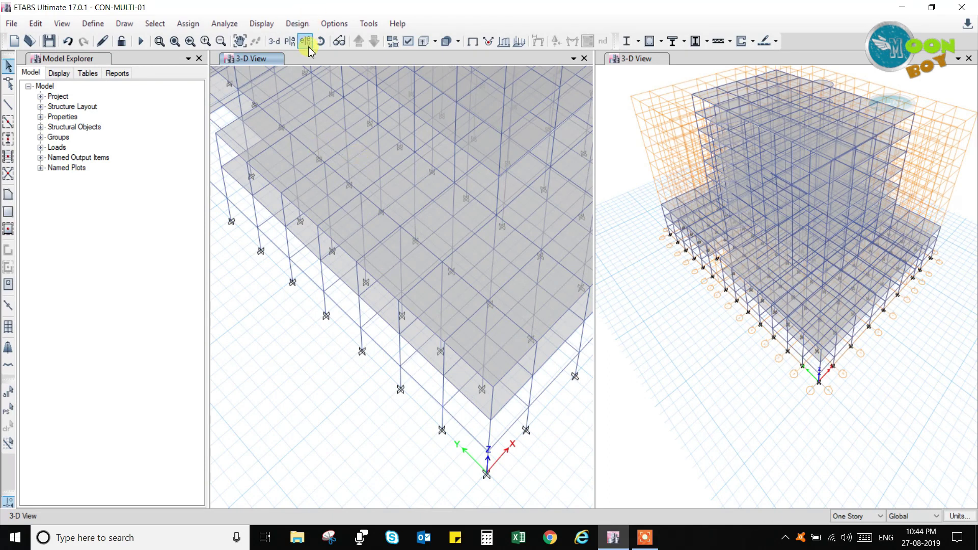
pyautogui.click(290, 43)
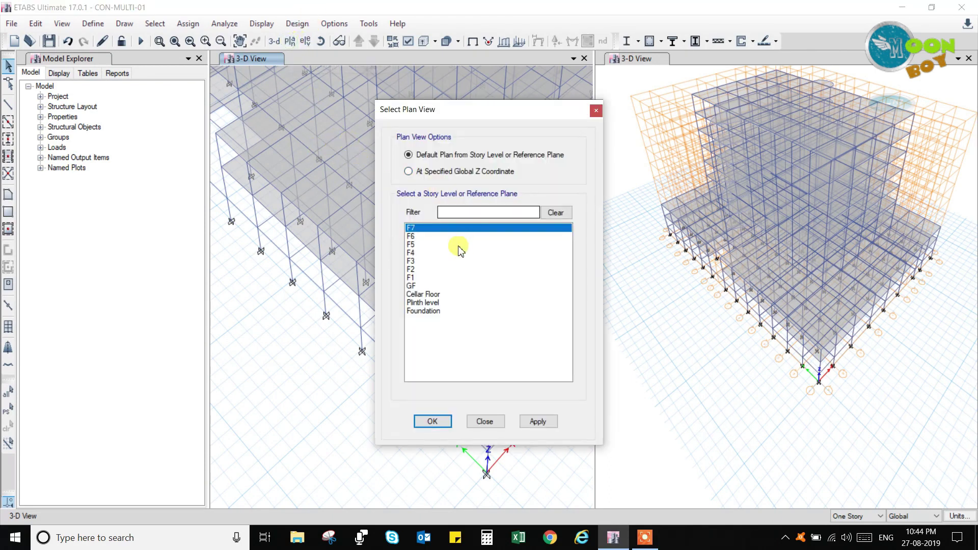
# Step: Redisplay the Plinth level plan, then step between it and the Cellar Floor plan above
pyautogui.click(428, 302)
pyautogui.click(538, 422)
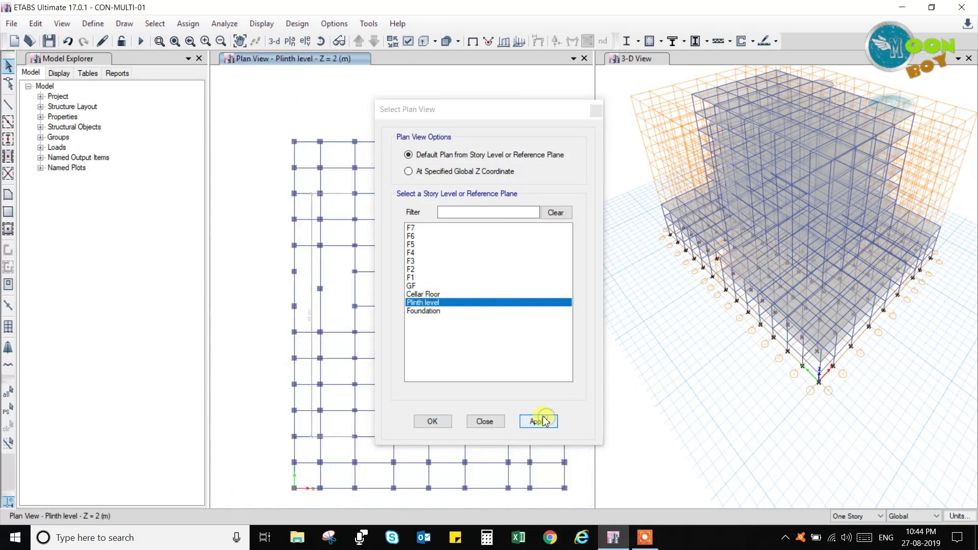
pyautogui.click(432, 422)
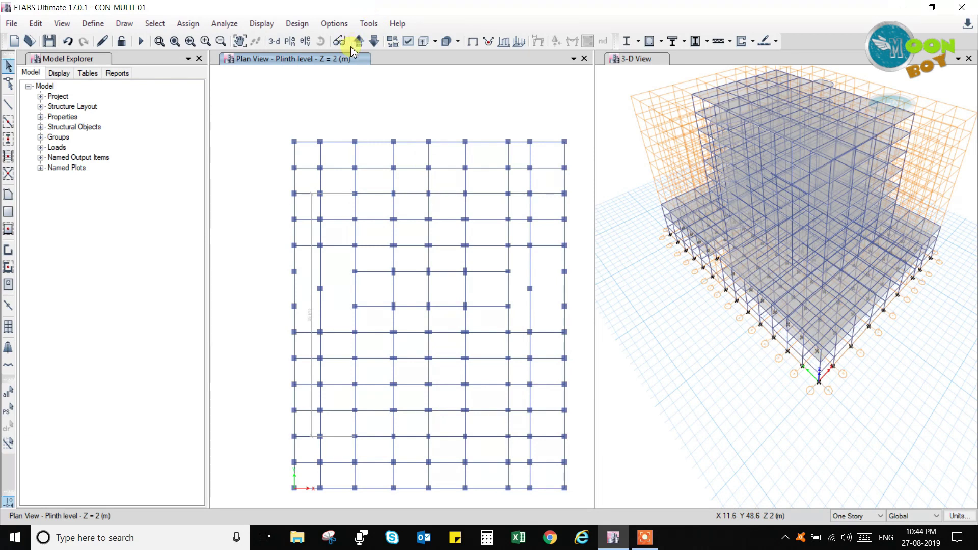
pyautogui.click(358, 45)
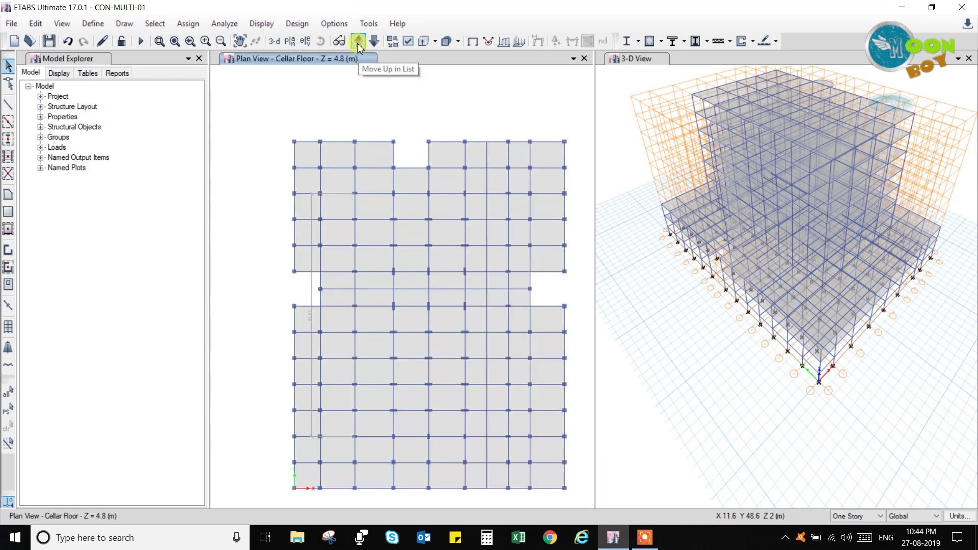
pyautogui.click(360, 44)
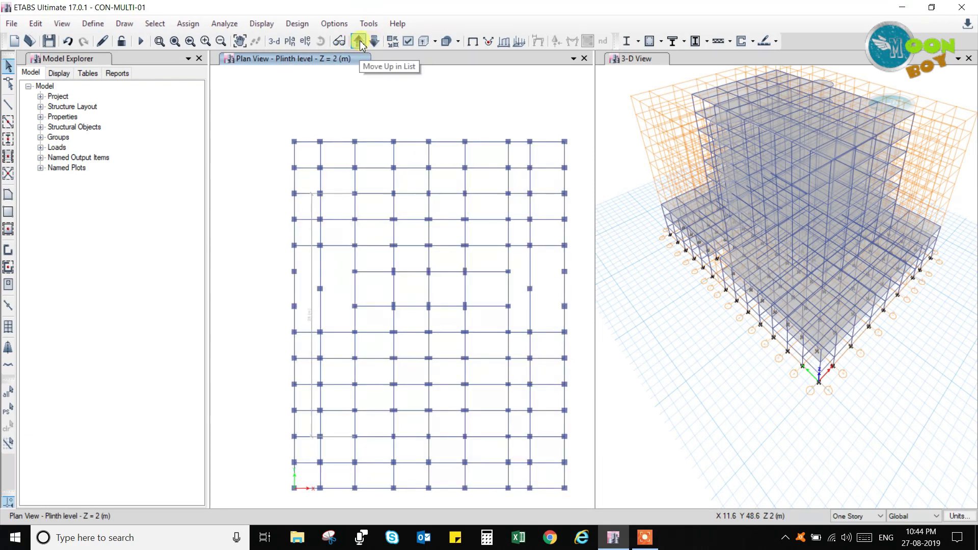
pyautogui.click(359, 44)
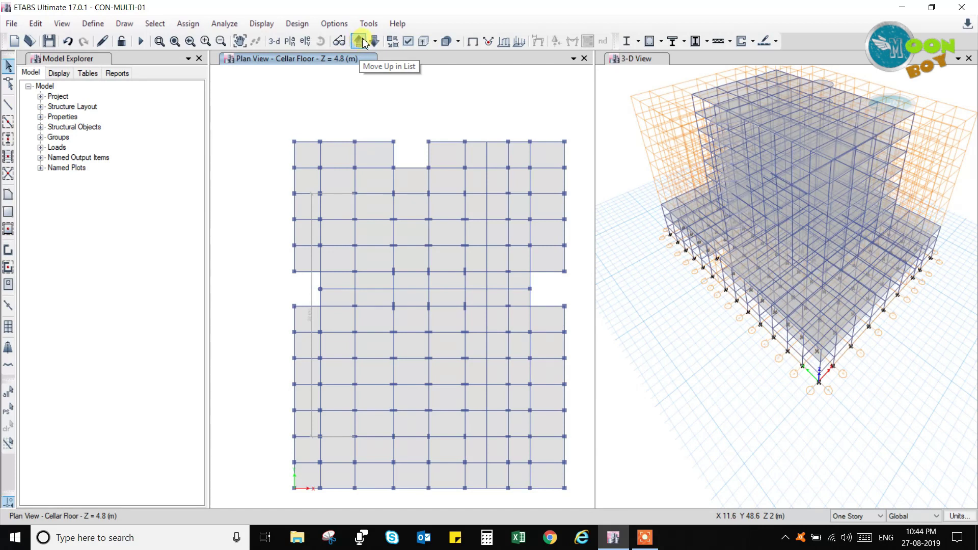